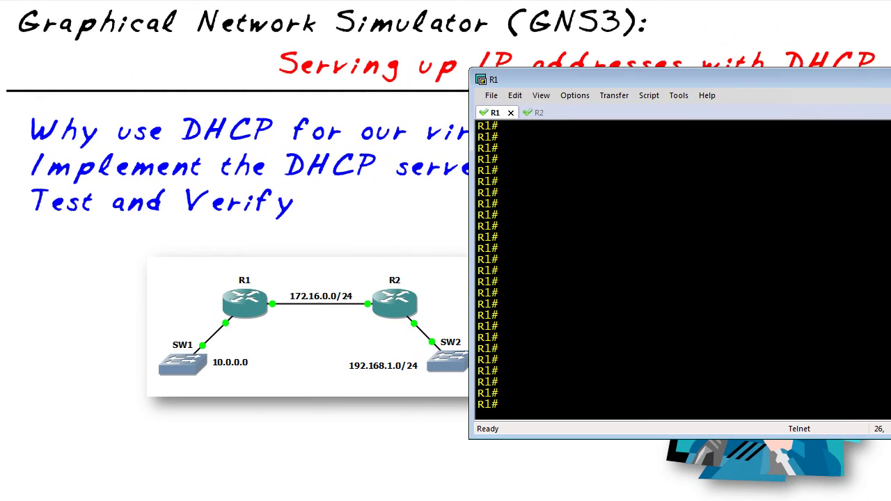
List R1's interface addresses with show ip int brief and enter global configuration mode
type("show ip int brief")
key("Return")
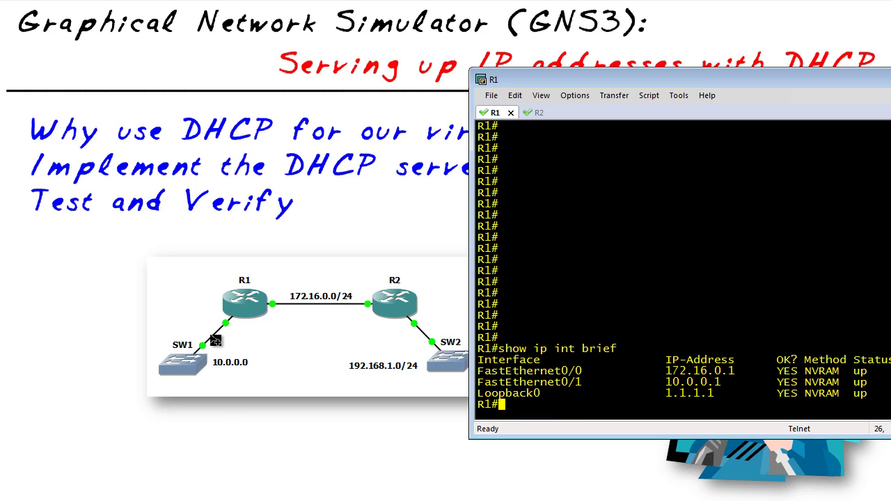
type("conf t")
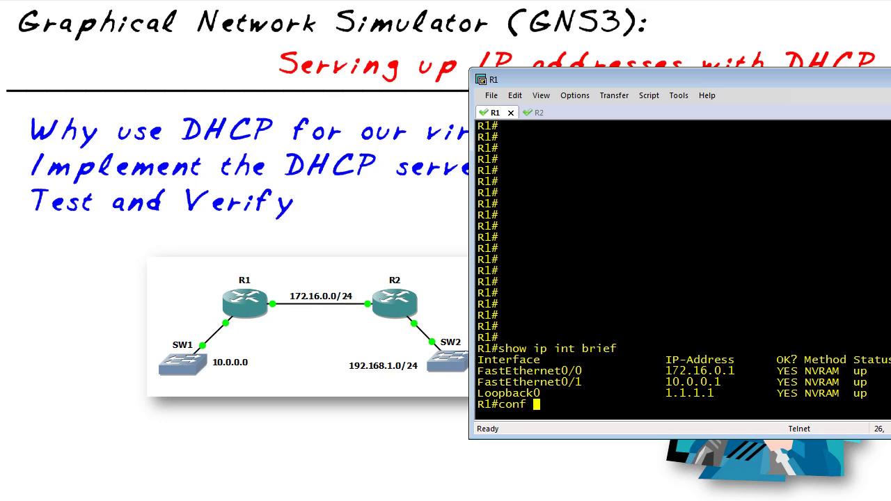
key("Return")
key("Return")
Create DHCP pool The-TEN-POOL with network 10.0.0.0/24, gateway 10.0.0.1 and DNS 8.8.8.8
type("ip dhcp poo")
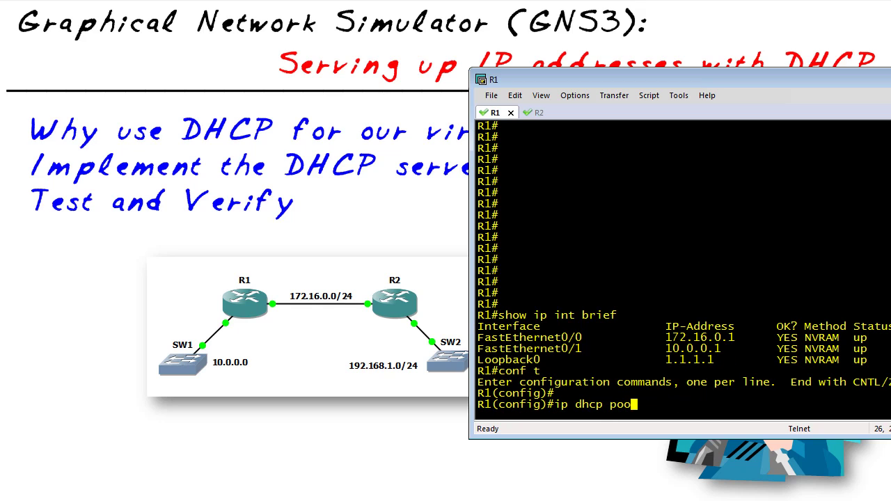
type("l The-TEN-PO")
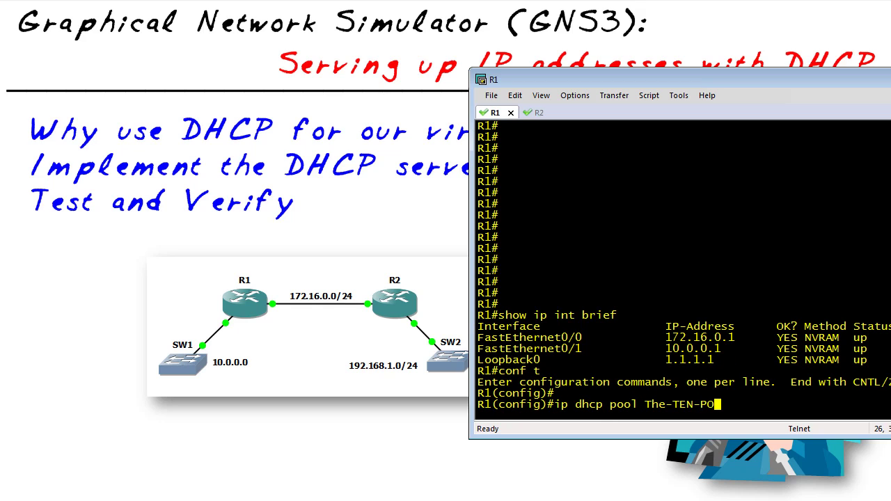
type("OL")
key("Return")
type("network 10.")
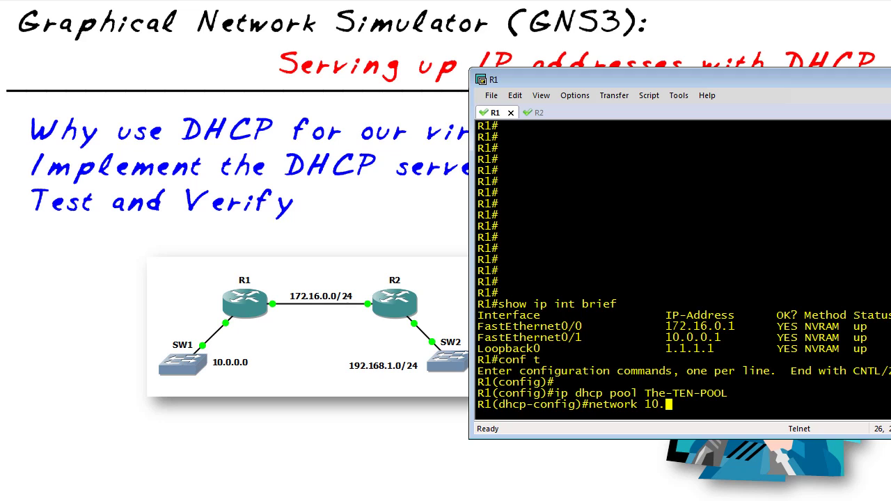
type("0.0.0 /24")
key("Return")
type("defa")
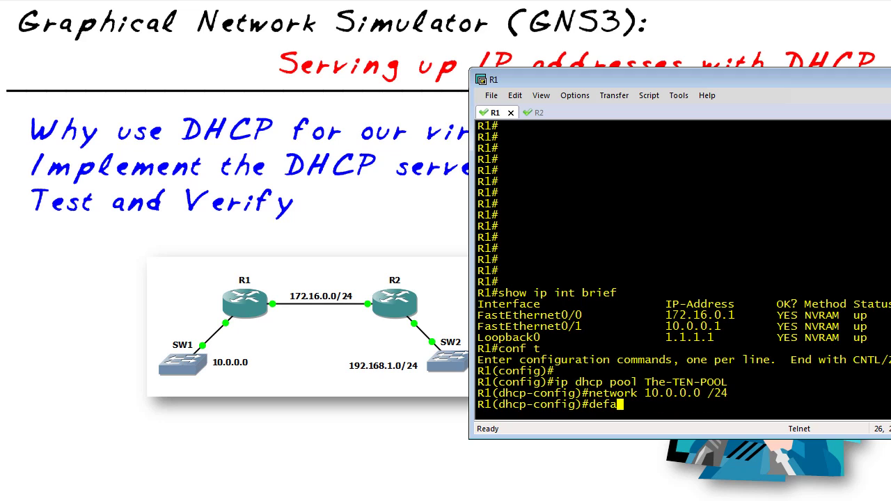
type("ult-router 10.0.0.1")
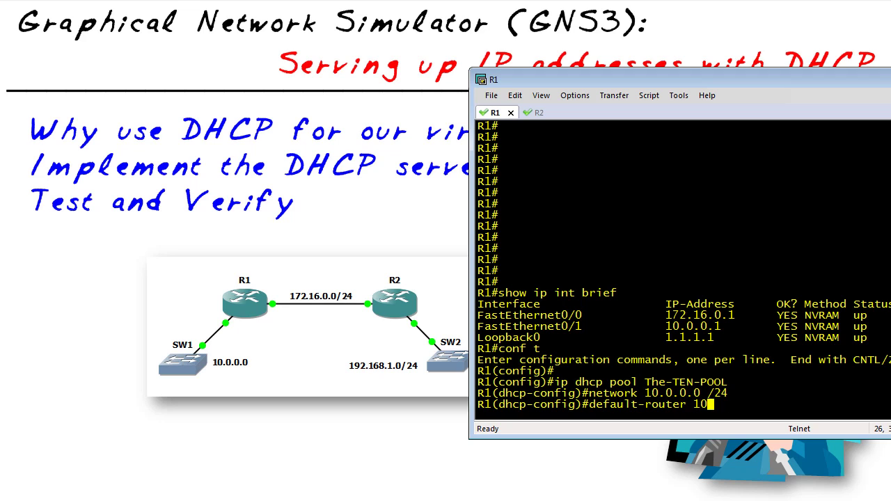
key("Return")
type("dns-ser")
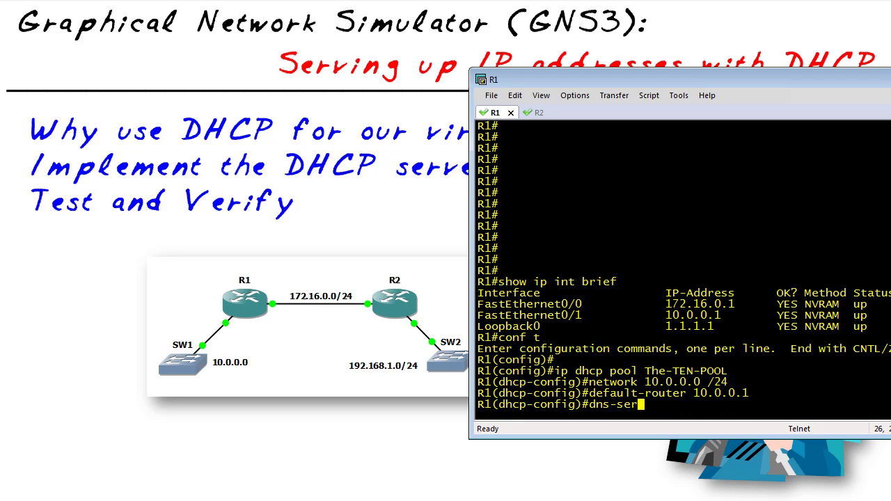
type("ver 8.8.8.8.")
key("Return")
Exclude 10.0.0.1 through 10.0.0.10 from R1's DHCP leasing
type("exit")
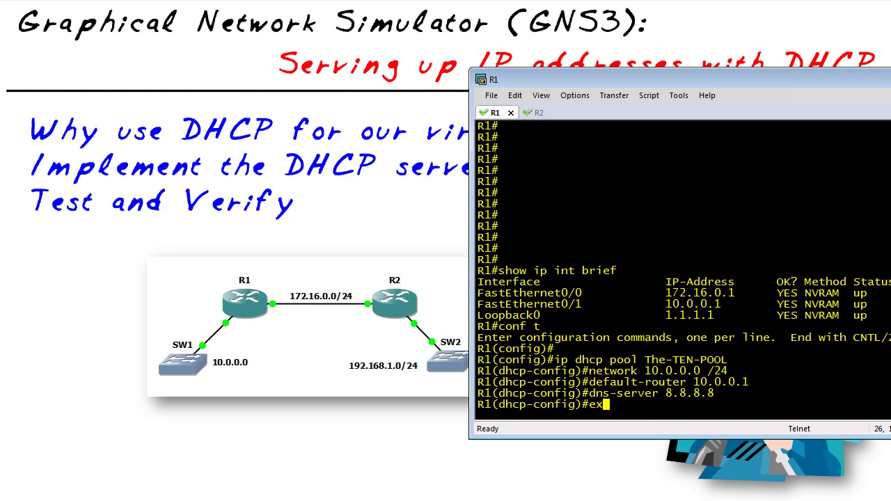
key("Return")
type("ip dhcp excluded-addres")
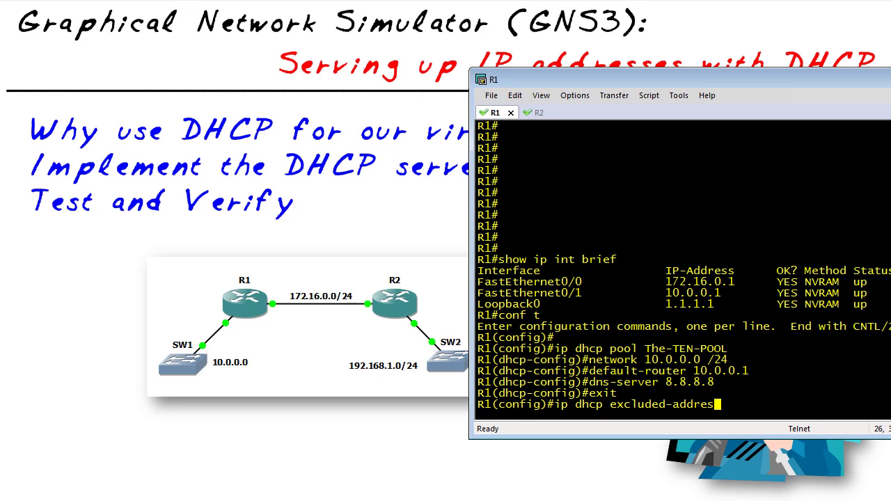
type("s 10.0.0.1 10.0.0.10")
key("Return")
key("Return")
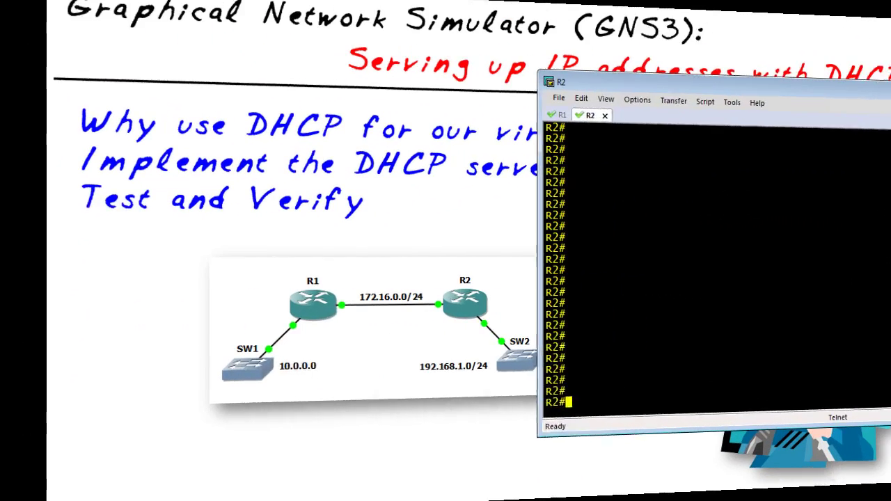
On R2, create DHCP pool The-192-POOL: network 192.168.1.0/24, gateway 192.168.1.2, DNS 8.8.8.8
type("conf t")
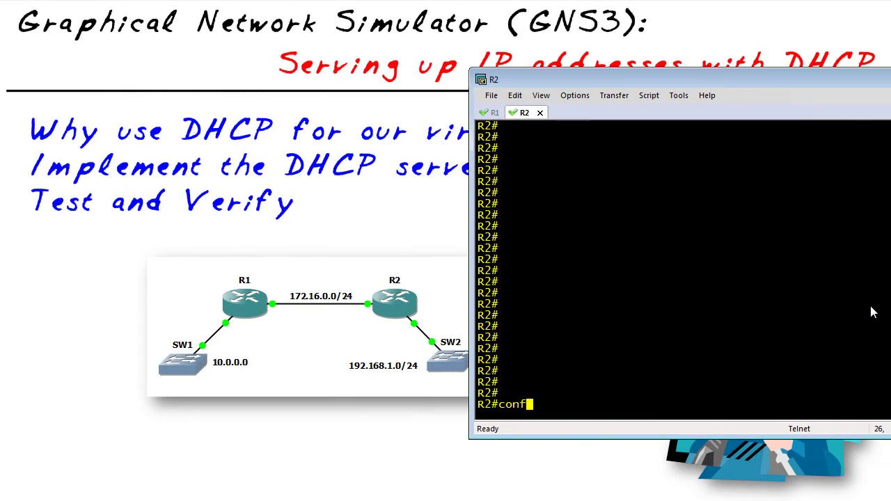
key("Return")
key("Return")
type("ip dhcp po")
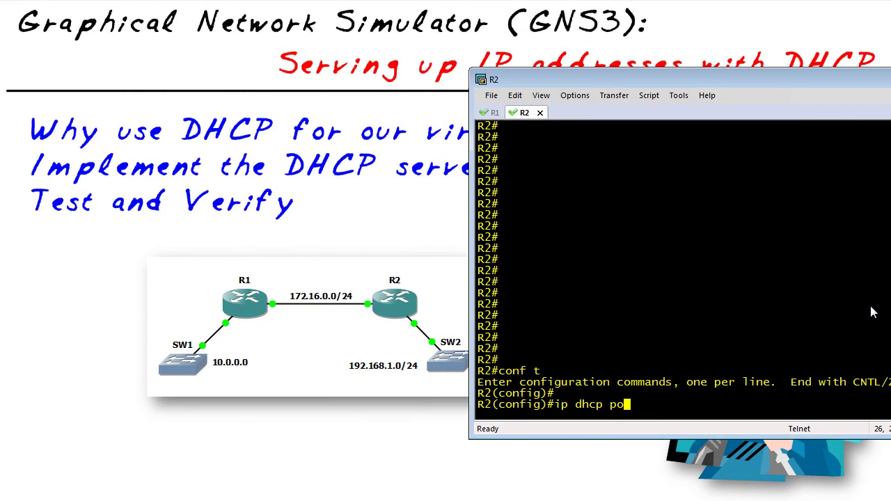
type("ol The-192-P")
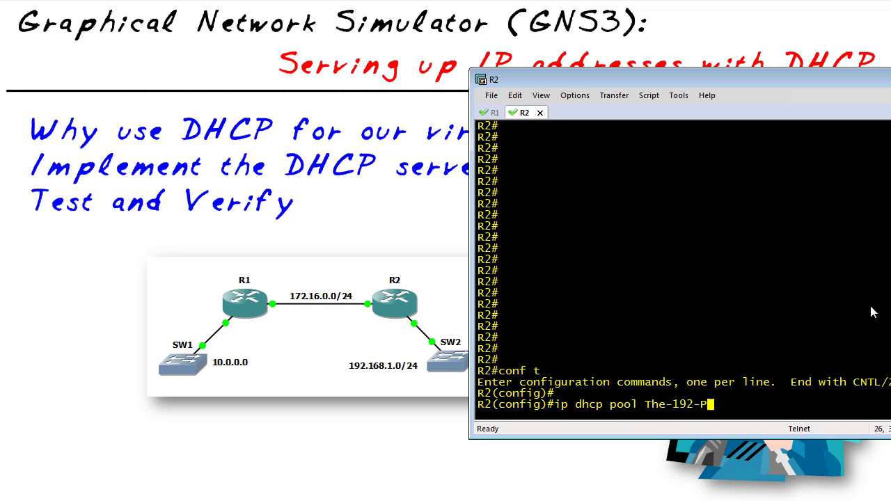
type("OOL")
key("Return")
type("network 19")
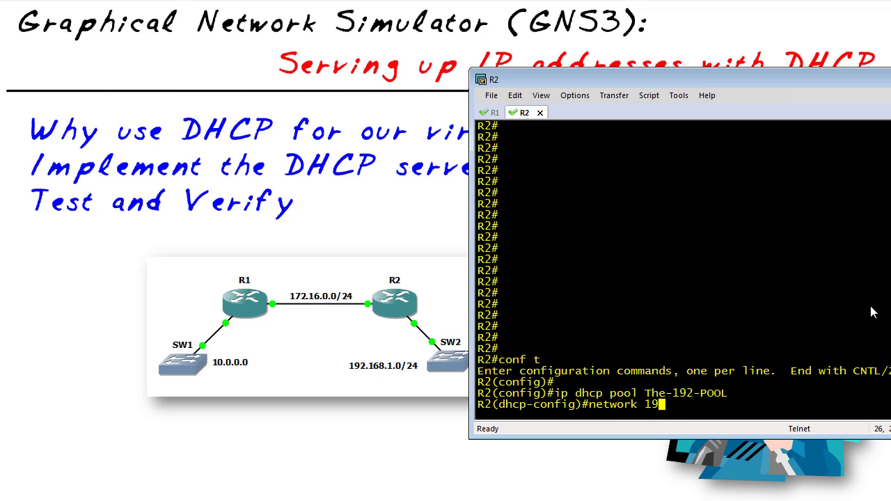
type("2.168.1.0 /24")
key("Return")
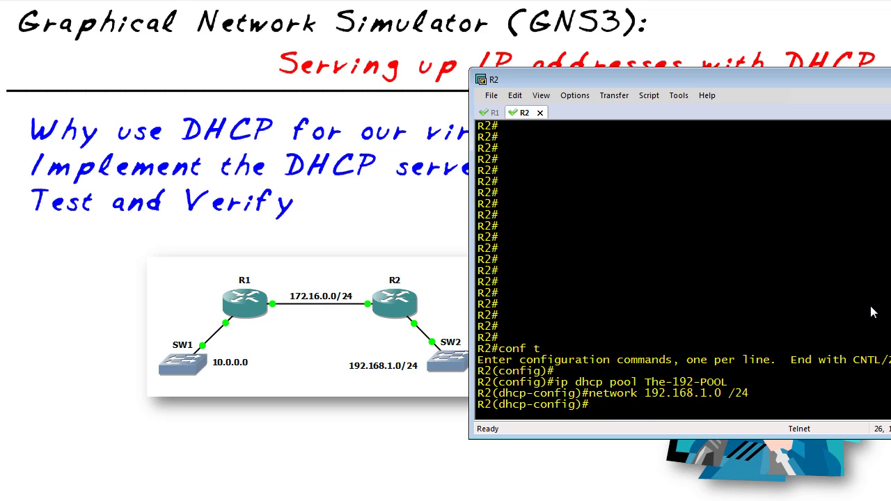
type("default-route")
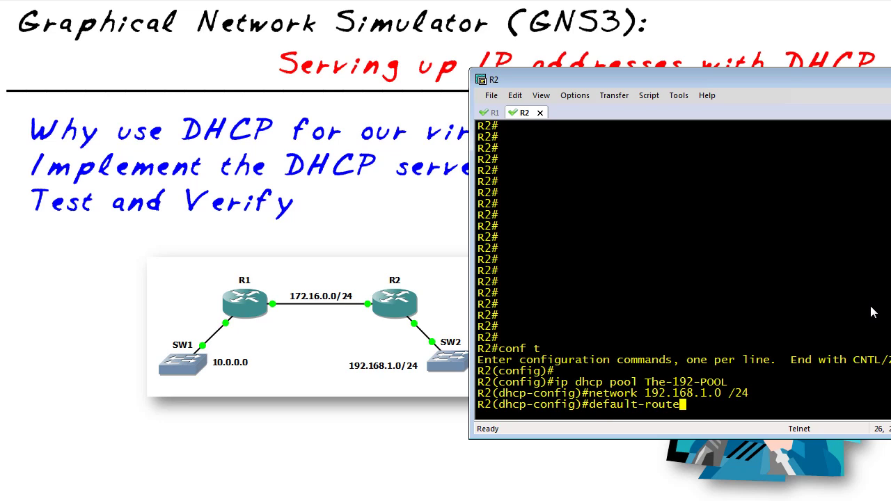
type("r 192.168.1.2")
key("Return")
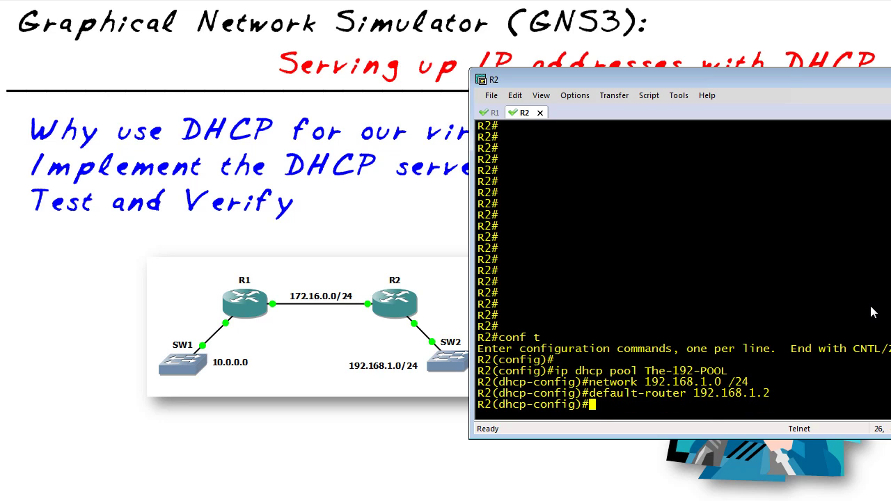
type("dns-server 8.8.8.8")
key("Return")
Exclude 192.168.1.1 through 192.168.1.10 from R2's DHCP leasing
type("exit")
key("Return")
type("ip ")
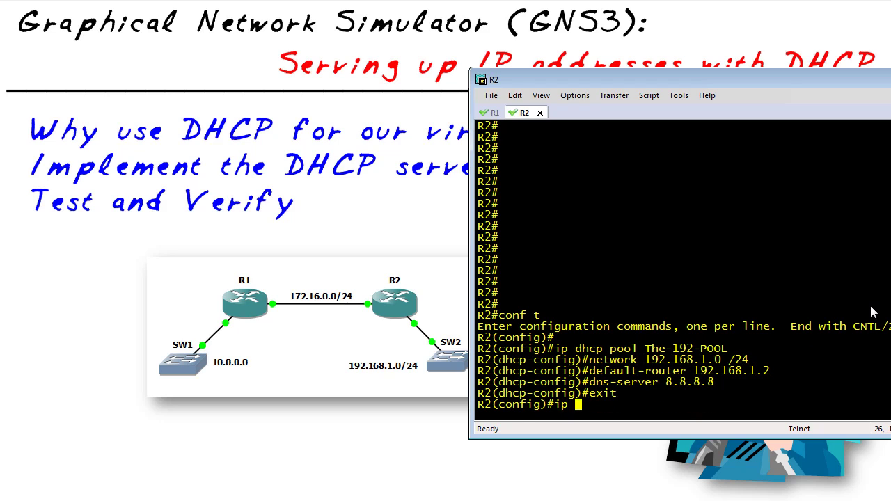
type("dhcp excluded")
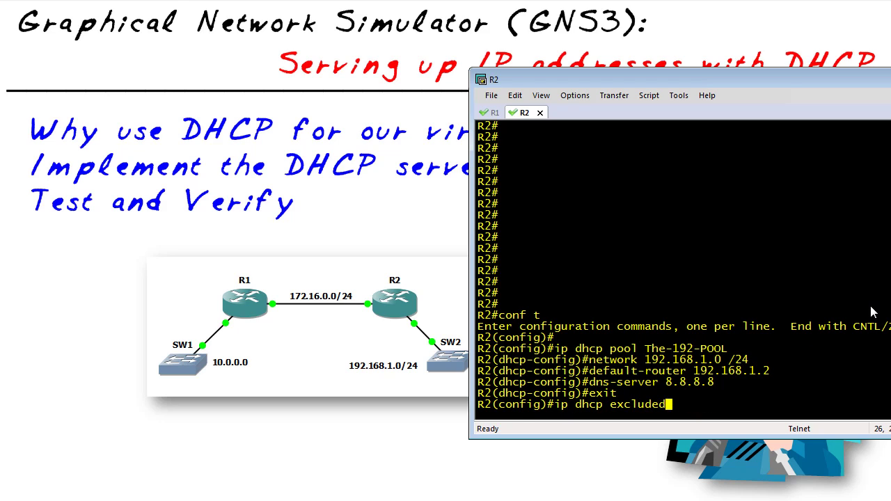
type("-address 192.168.1.1 192.168.1.10")
key("Return")
key("Return")
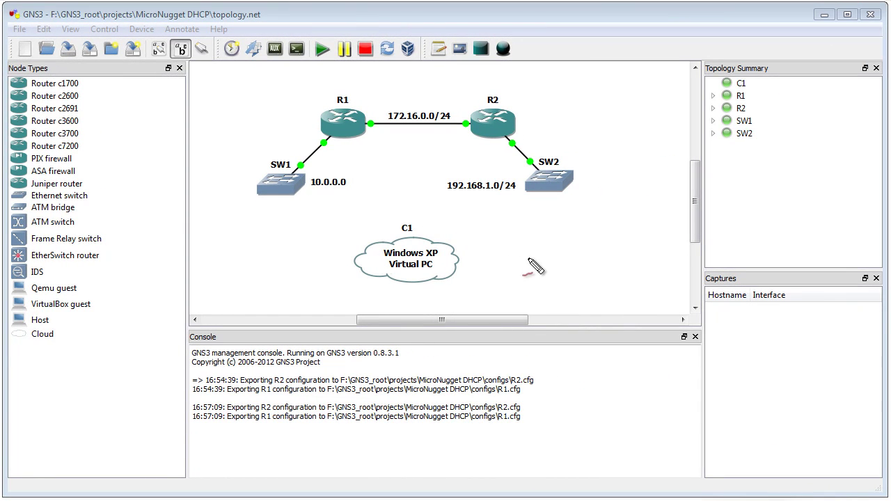
Rearrange the devices on the GNS3 topology canvas
mouse_move(531, 259)
left_mouse_down()
mouse_move(465, 264)
mouse_move(486, 281)
left_mouse_up()
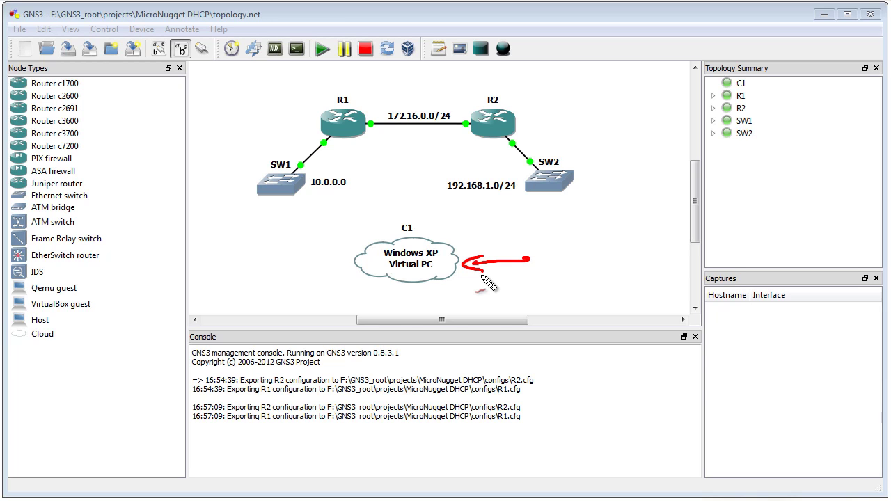
left_click_drag(292, 194, 351, 250)
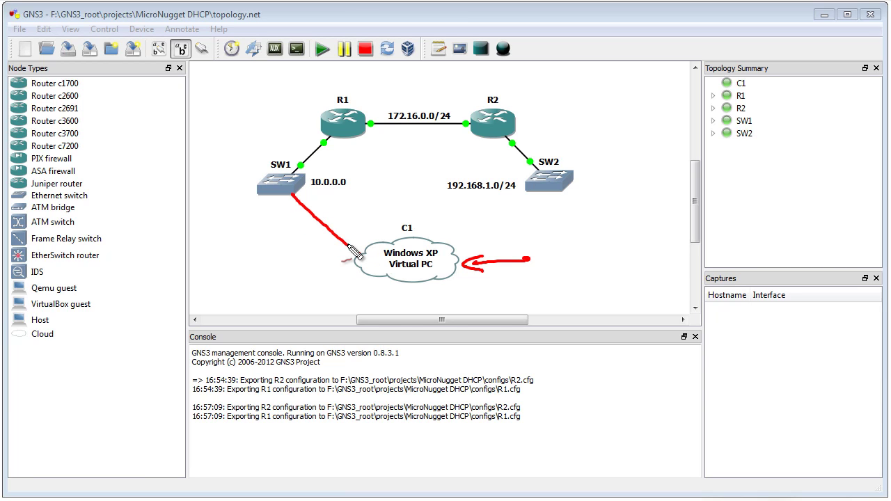
key("Escape")
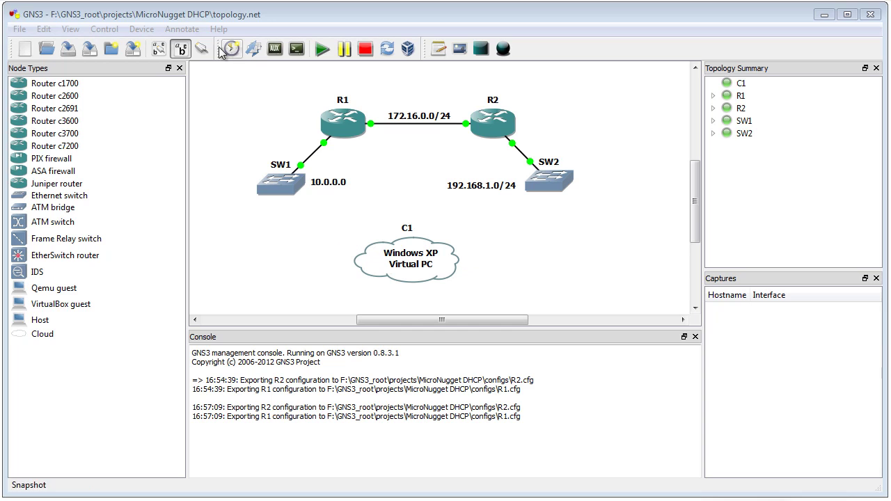
Link cloud C1's host-only interface to switch SW1 with a FastEthernet link
left_click(201, 48)
left_click(247, 119)
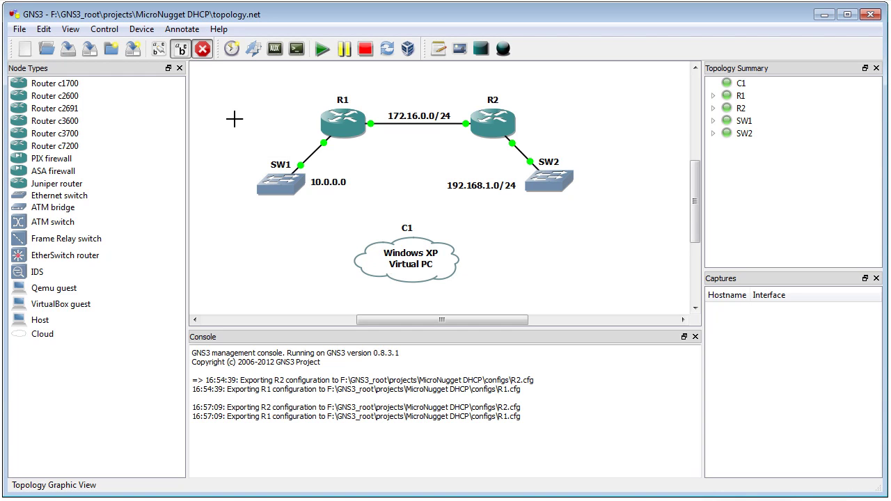
left_click(369, 267)
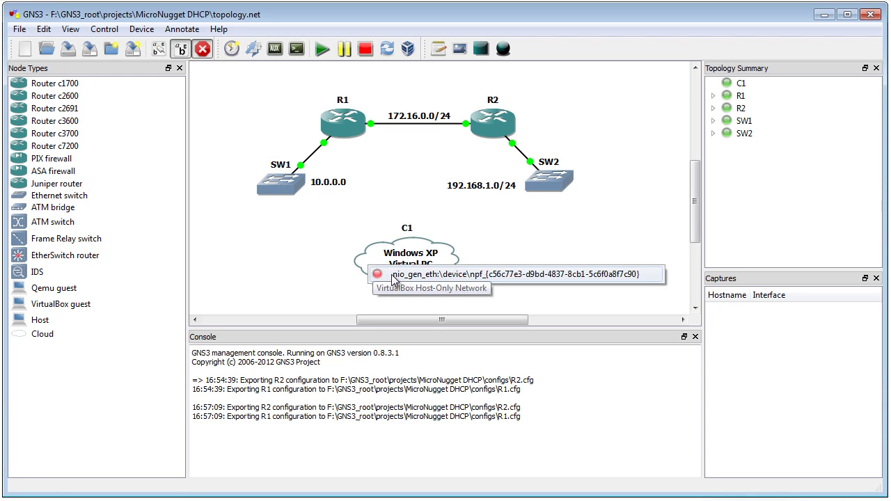
left_click(465, 274)
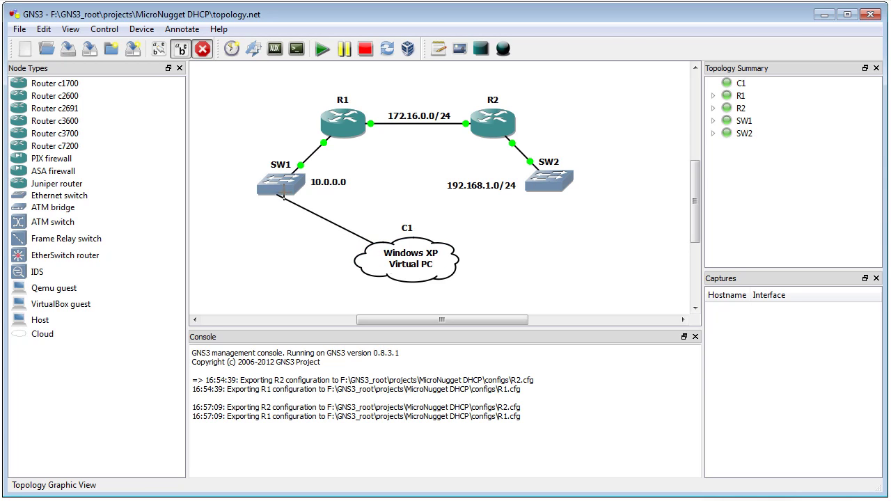
left_click(287, 185)
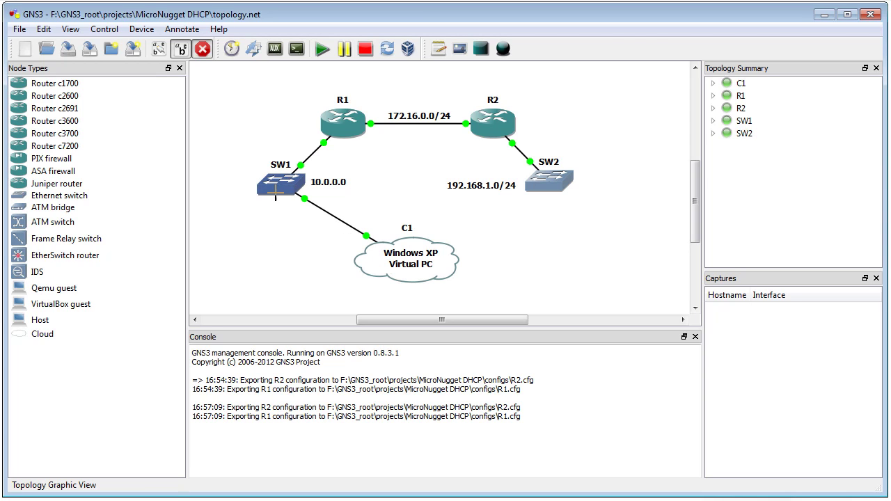
left_click(202, 48)
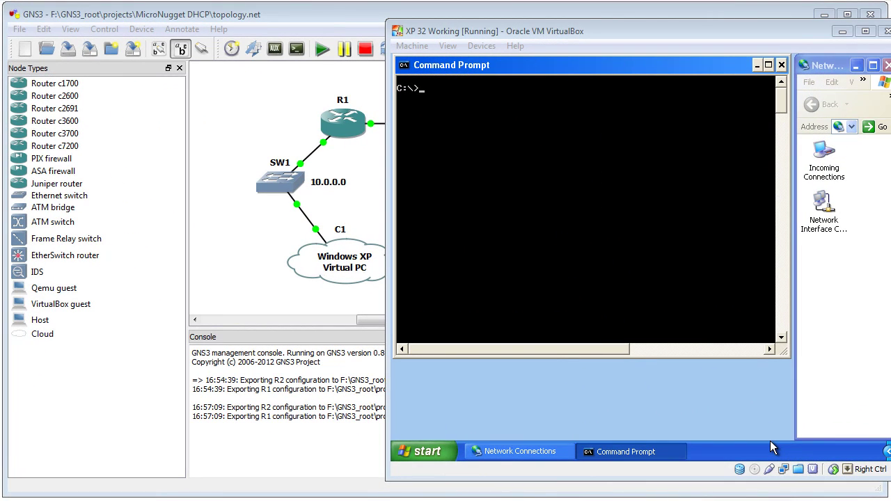
Check with ipconfig that the XP guest has no address, then enable its Network Interface Card
left_click(584, 186)
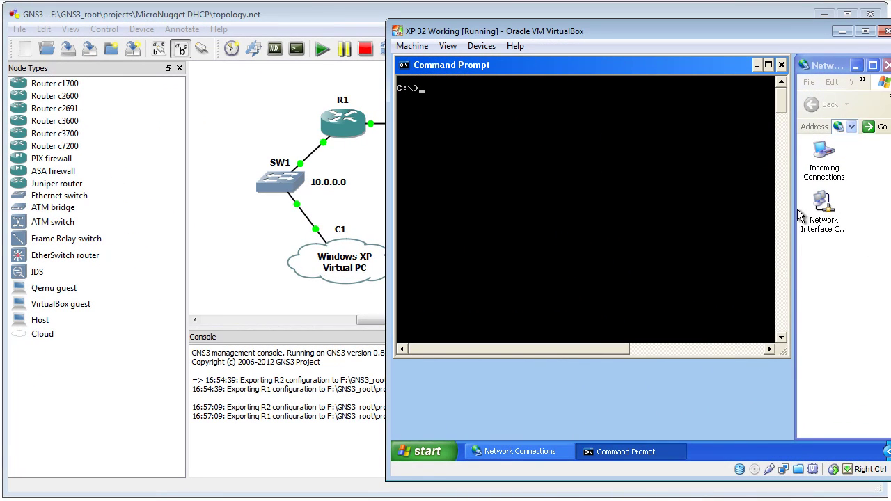
type("ipconfig")
key("Return")
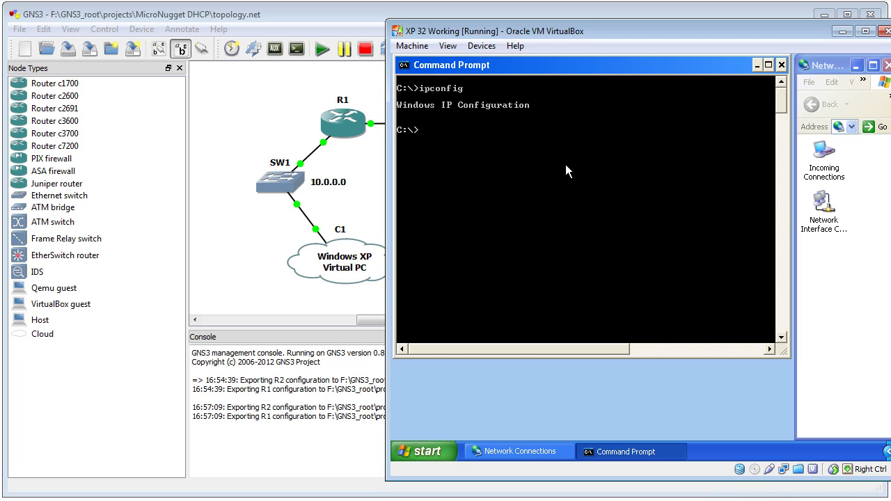
right_click(823, 202)
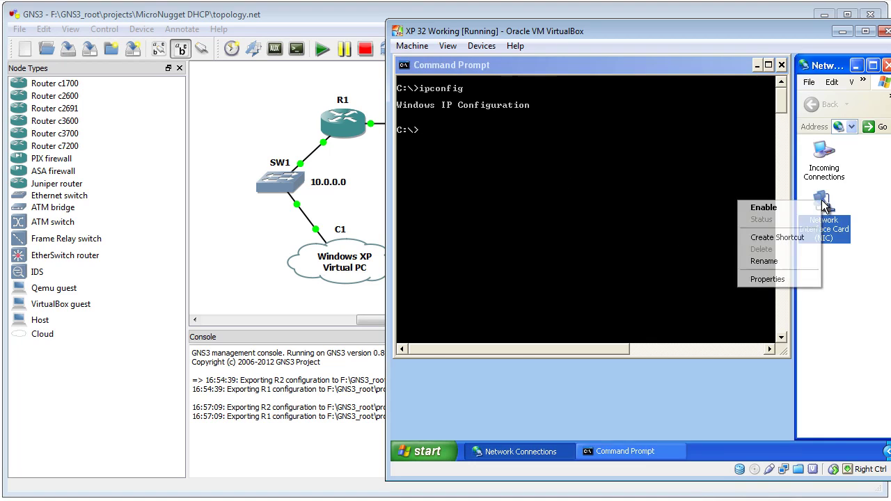
left_click(766, 210)
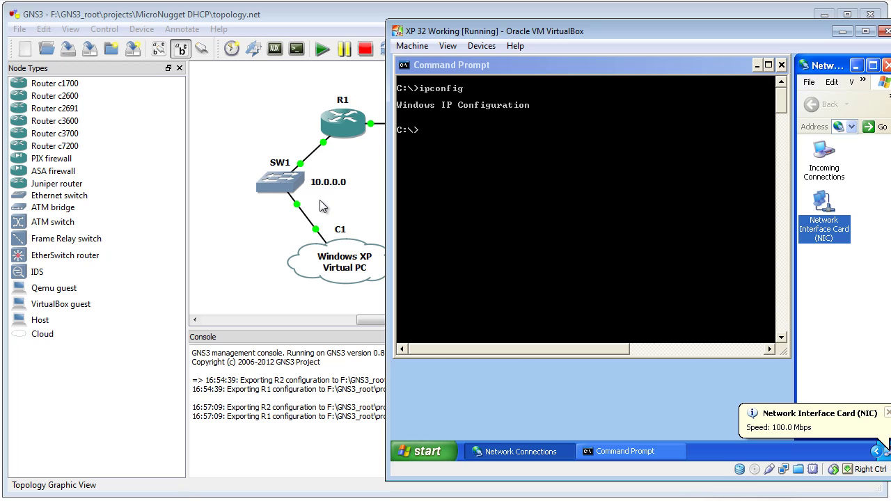
Confirm the XP guest leased 10.0.0.51 (gateway 10.0.0.1) and ping 2.2.2.2 with 0% loss
left_click(620, 150)
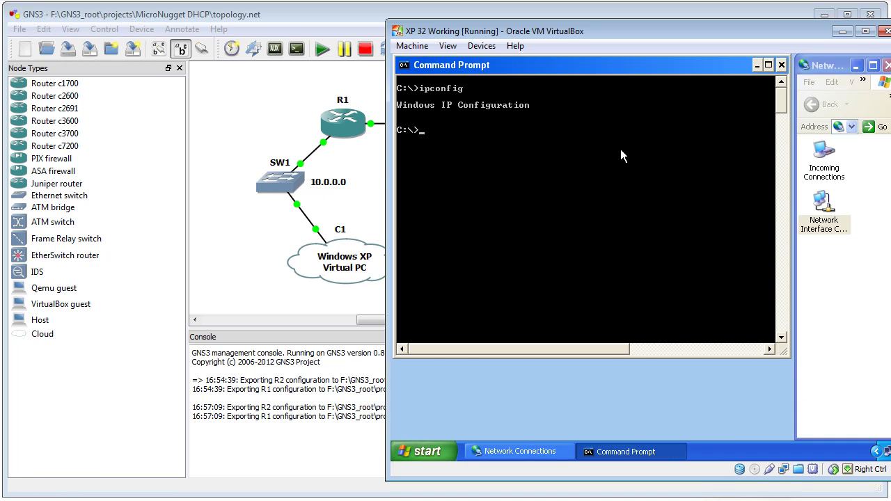
key("Up")
key("Return")
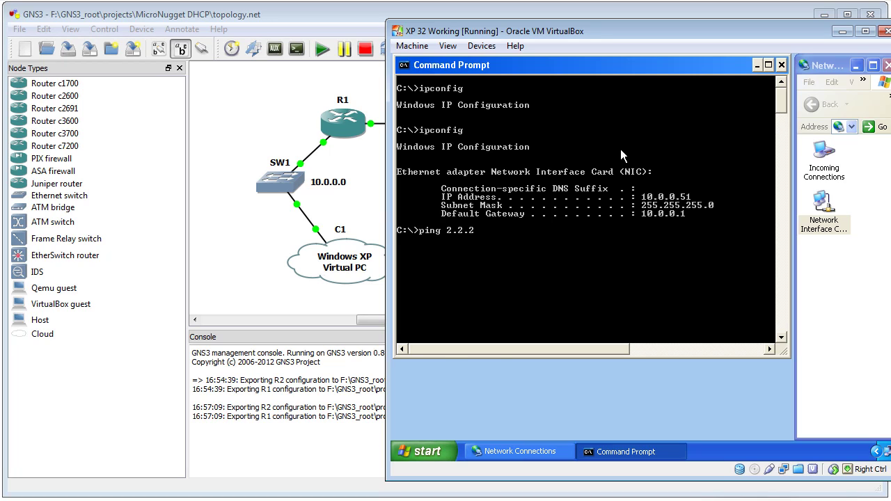
type(".2")
key("Return")
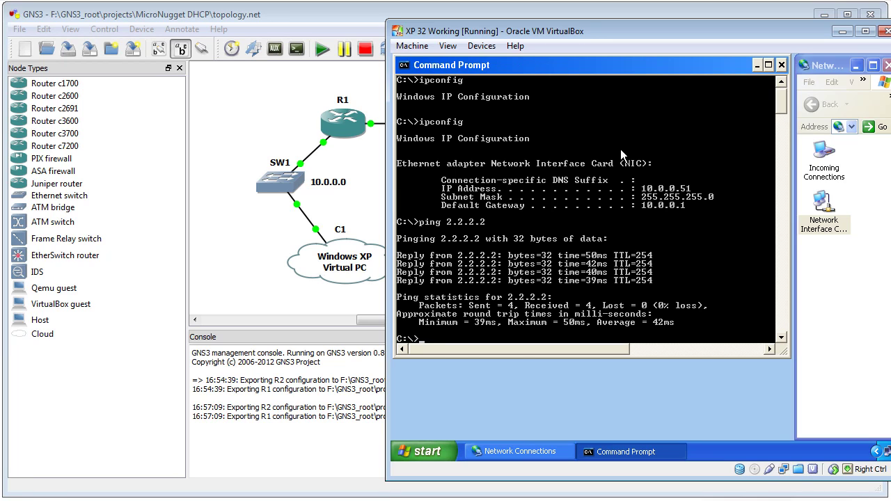
left_click(279, 241)
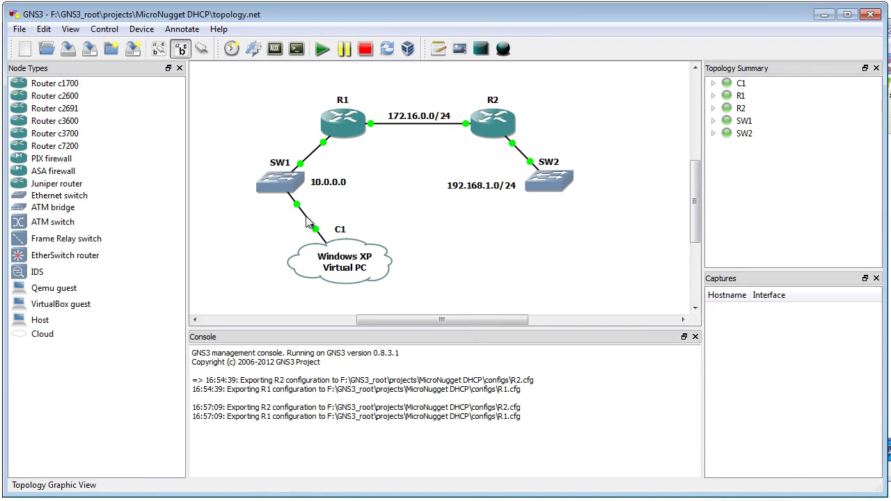
Delete the link between SW1 and cloud C1
right_click(308, 221)
left_click(343, 241)
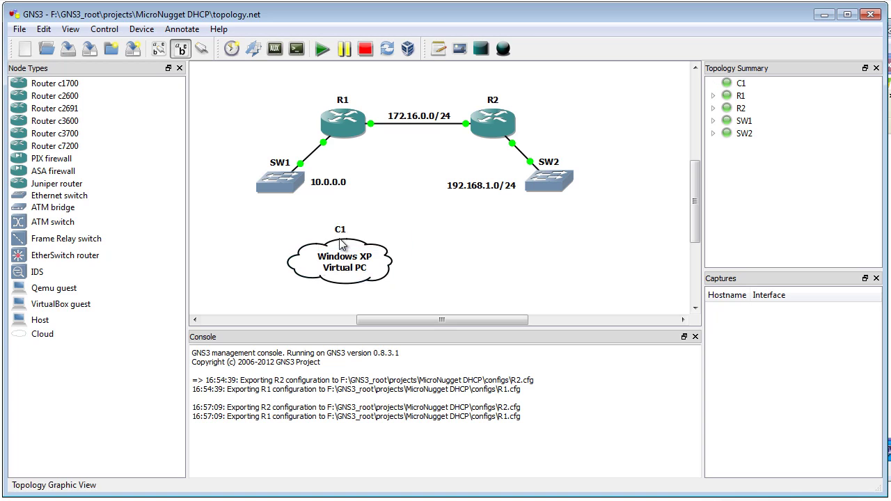
left_click_drag(343, 261, 346, 262)
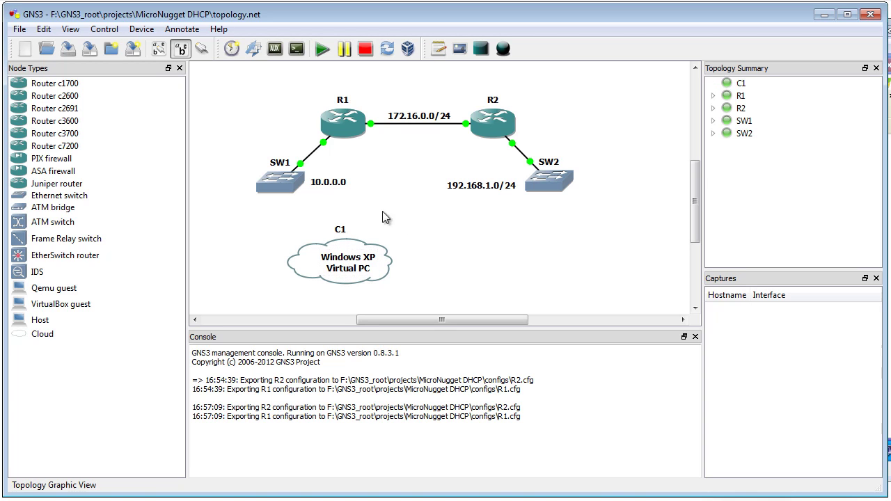
Link C1's host-only interface to a port on switch SW2
left_click(201, 48)
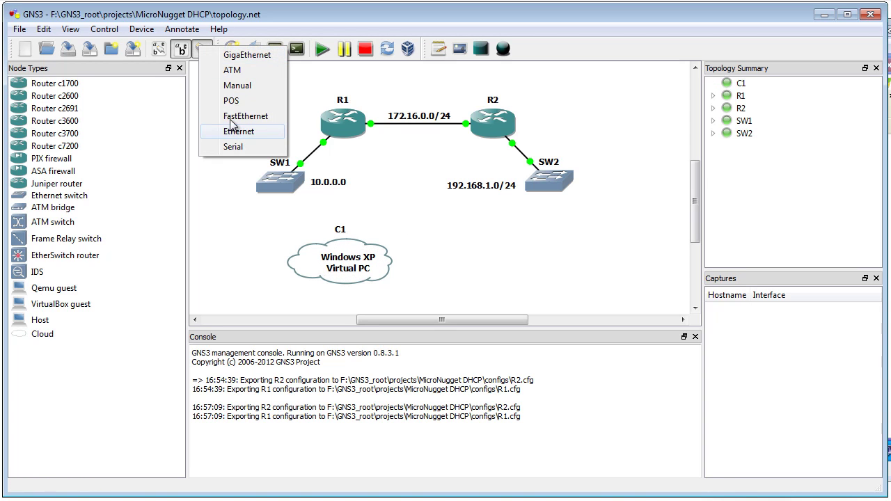
left_click(237, 128)
left_click(384, 266)
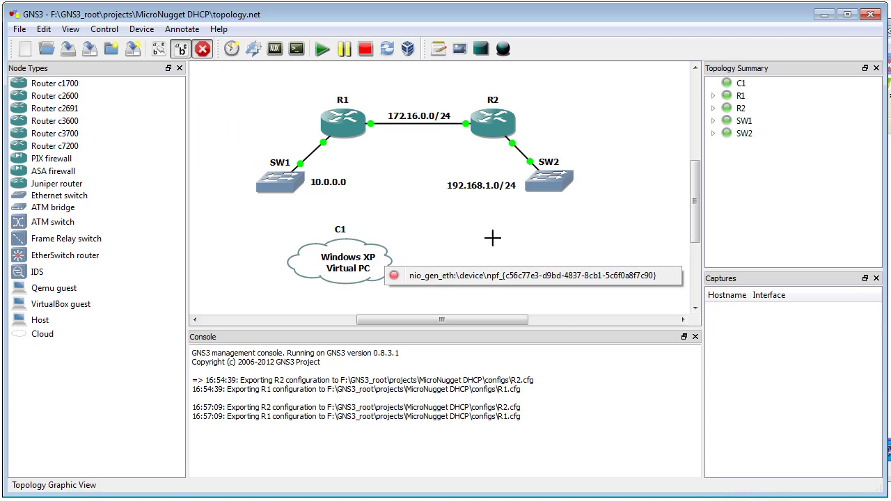
left_click(438, 266)
left_click(553, 182)
left_click(513, 282)
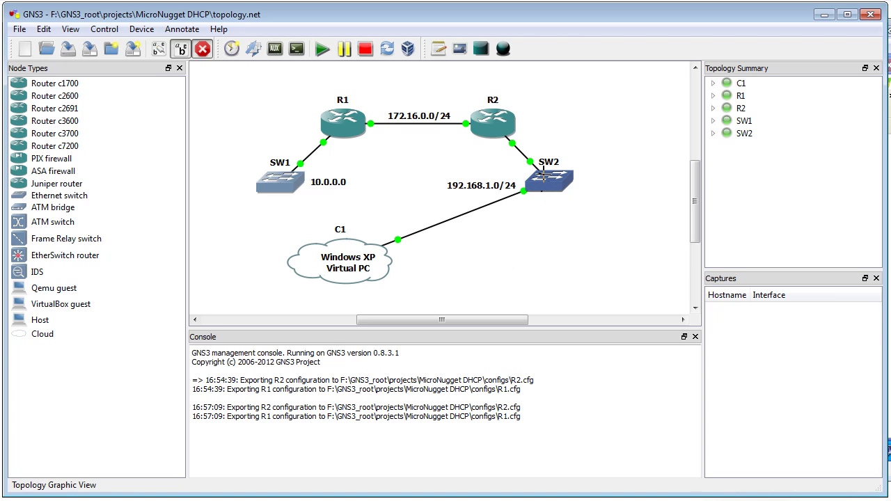
left_click(204, 50)
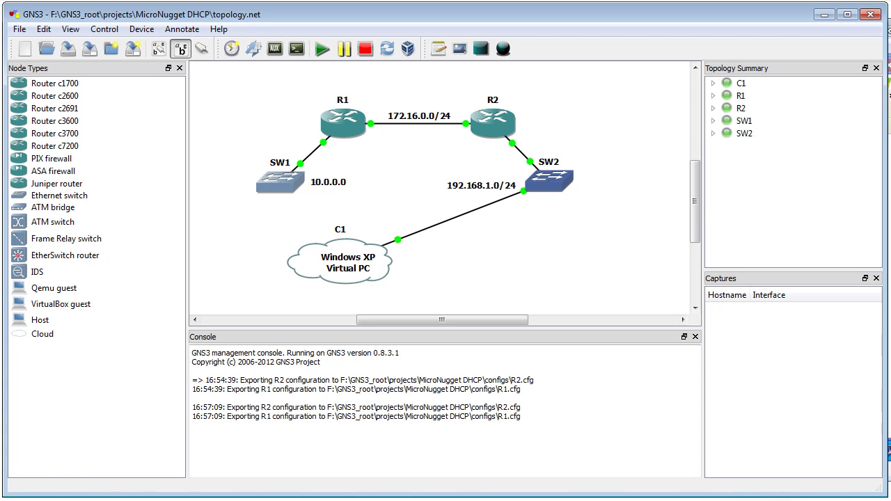
key("alt+Tab")
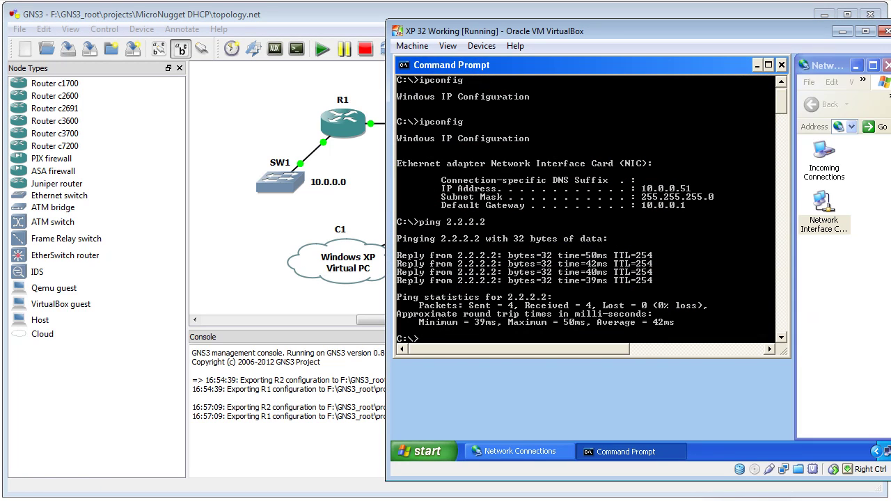
Disable and re-enable the XP guest's Network Interface Card to obtain a new DHCP lease
right_click(824, 203)
left_click(772, 208)
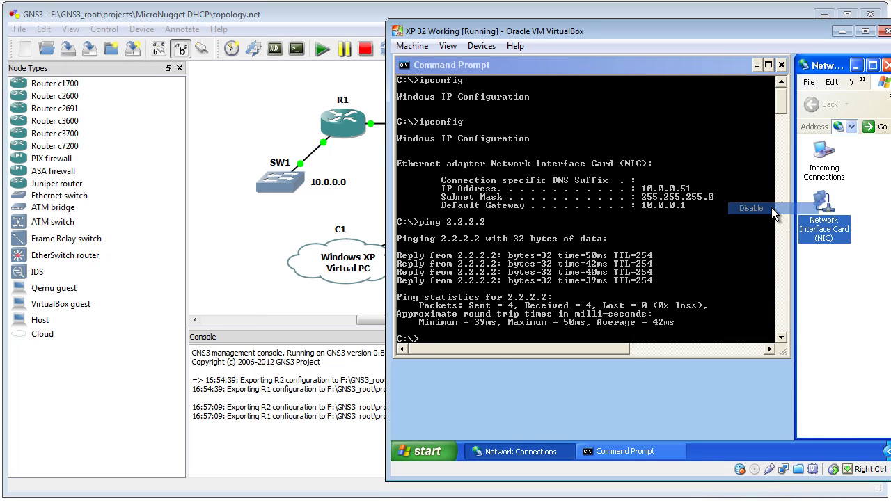
left_click(663, 222)
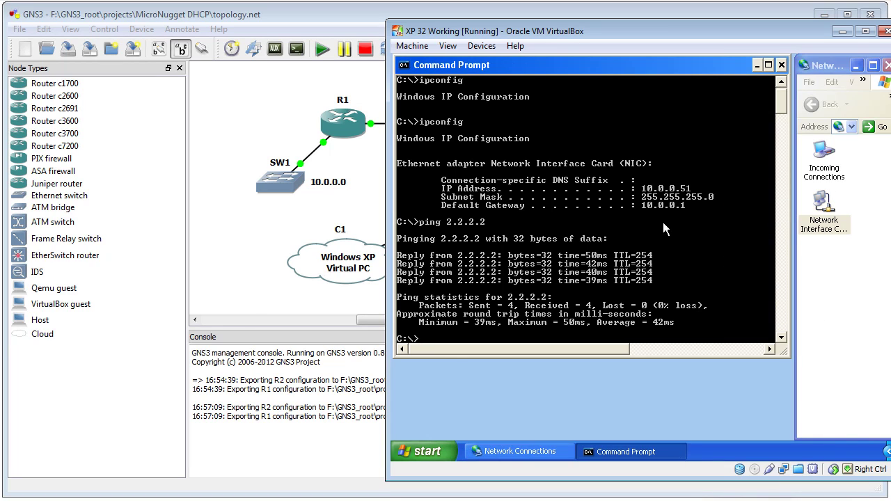
key("Return")
key("Return")
key("Return")
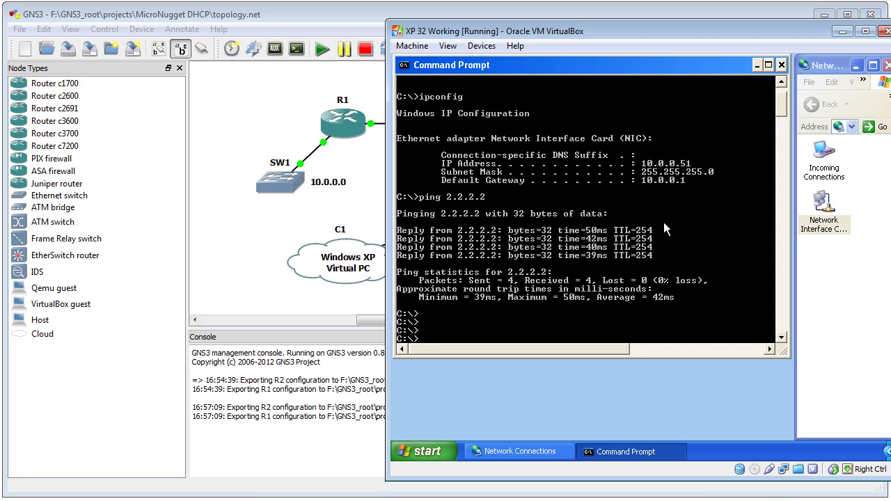
right_click(819, 203)
left_click(839, 211)
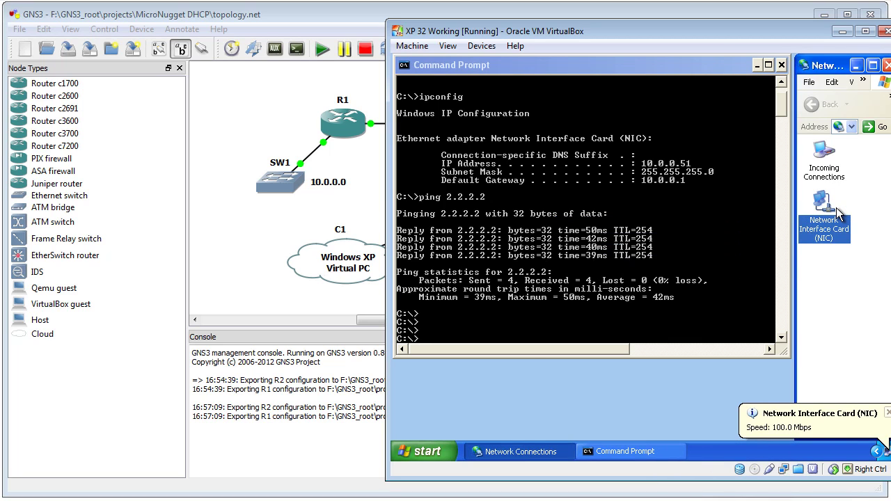
left_click(608, 291)
Confirm address 192.168.1.11 with gateway 192.168.1.2 via ipconfig, then ping 1.1.1.1 successfully
type("ipconfig")
key("Return")
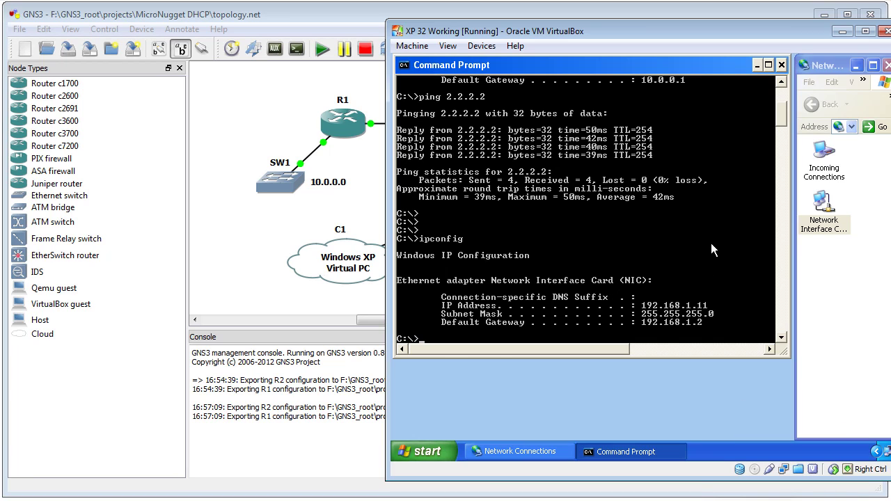
key("Return")
type("ping")
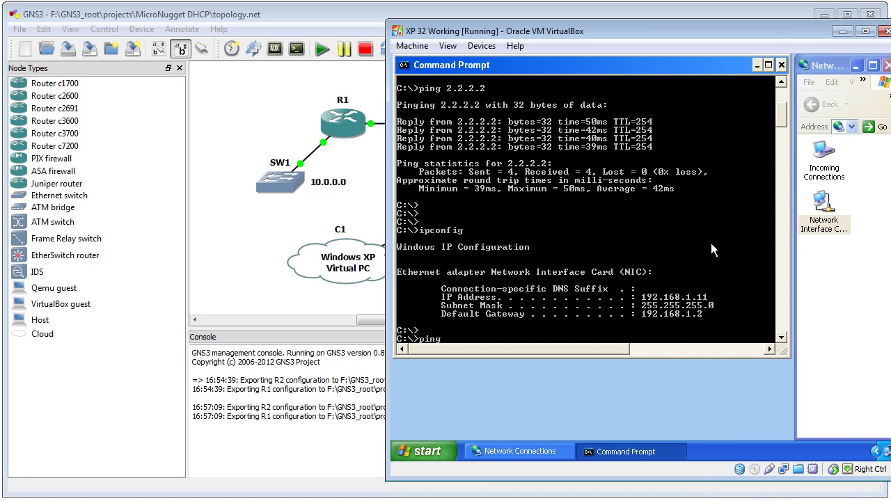
type(" 1.1.1.1")
key("Return")
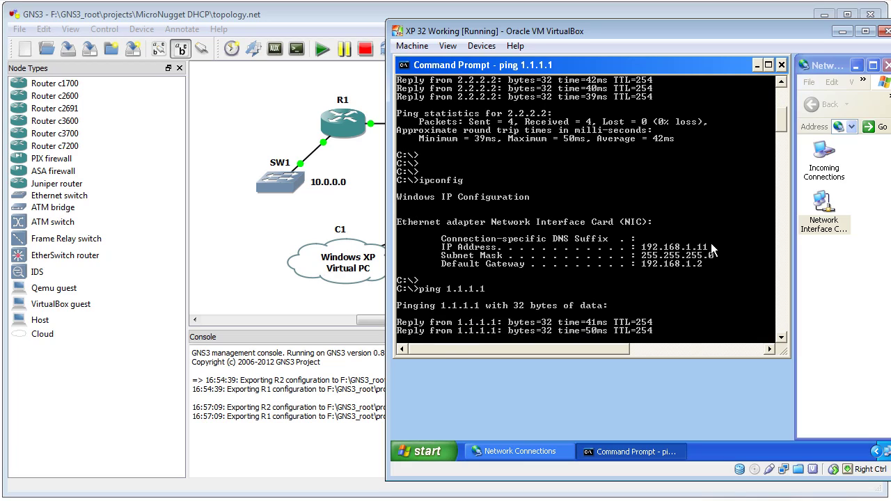